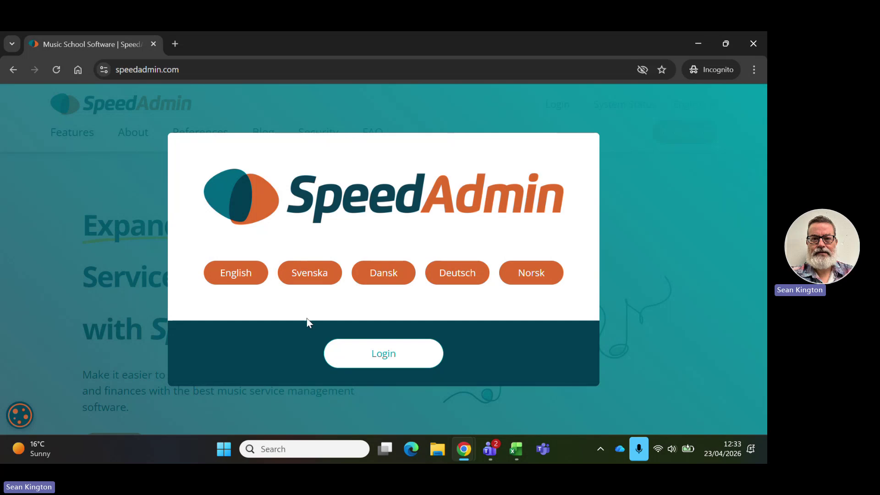
Switch the site to English, choose United Kingdom and select Redbridge Music Service for sign-in.
{"action": "left_click", "coordinate": [240, 276]}
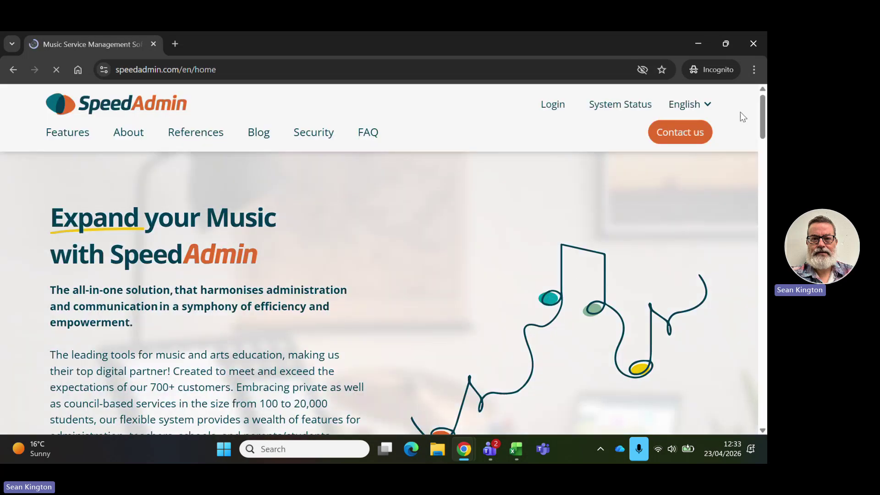
{"action": "left_click", "coordinate": [553, 110]}
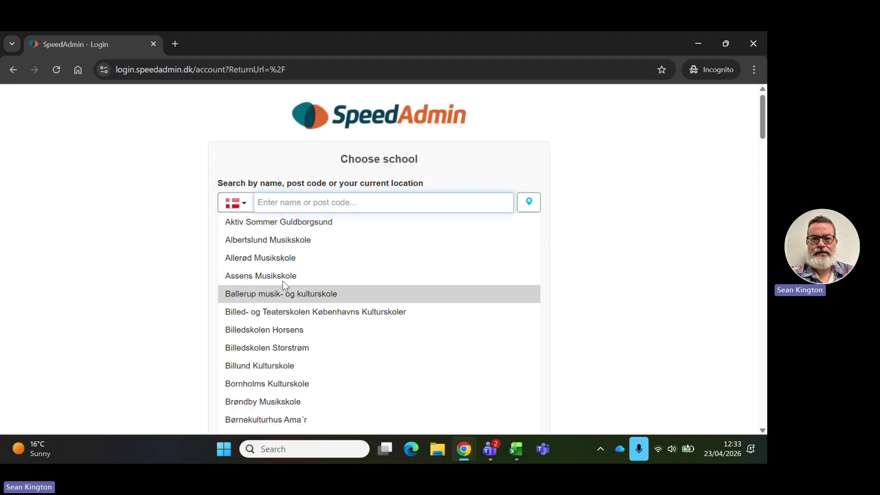
{"action": "left_click", "coordinate": [246, 206]}
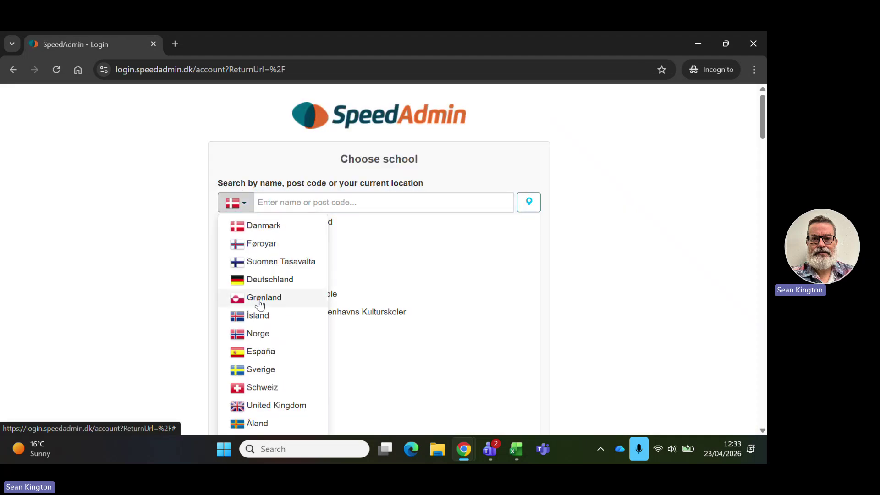
{"action": "left_click", "coordinate": [282, 406]}
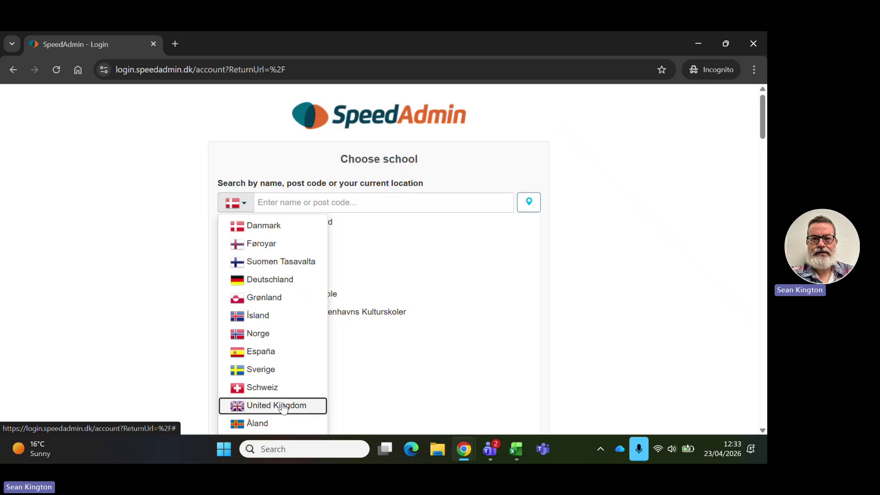
{"action": "scroll", "coordinate": [449, 270], "scroll_direction": "down", "scroll_amount": 18}
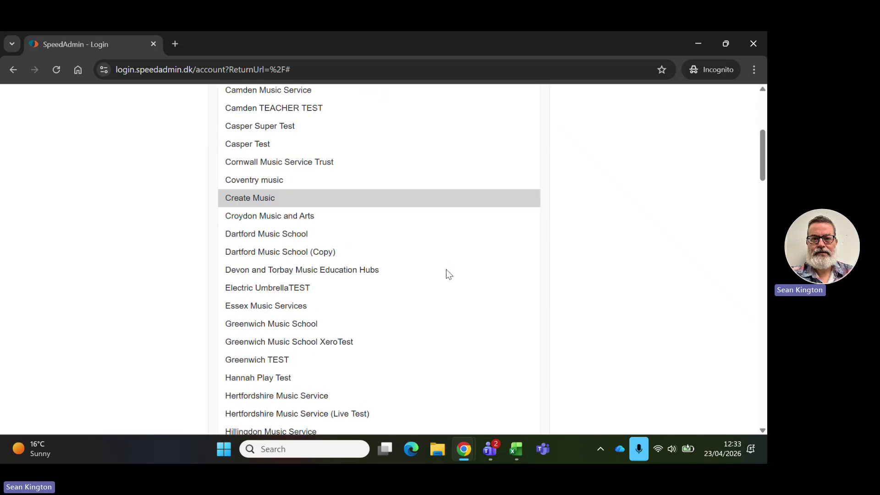
{"action": "scroll", "coordinate": [436, 286], "scroll_direction": "down", "scroll_amount": 6}
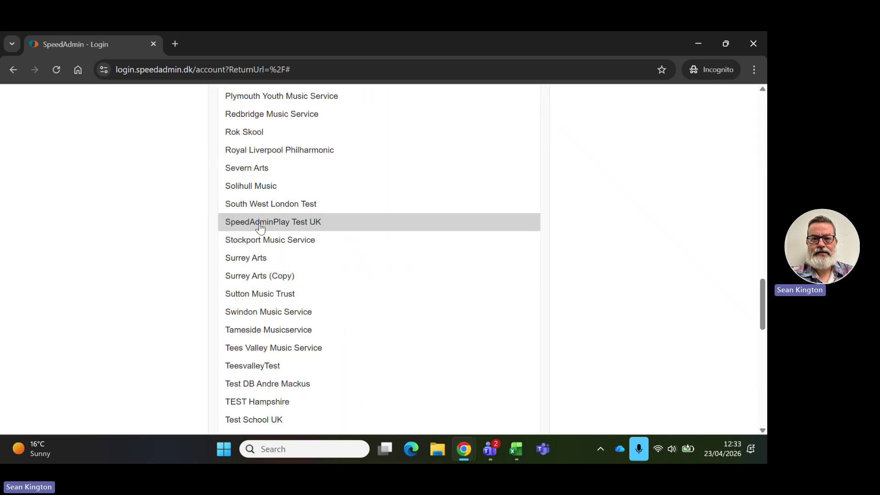
{"action": "left_click", "coordinate": [273, 115]}
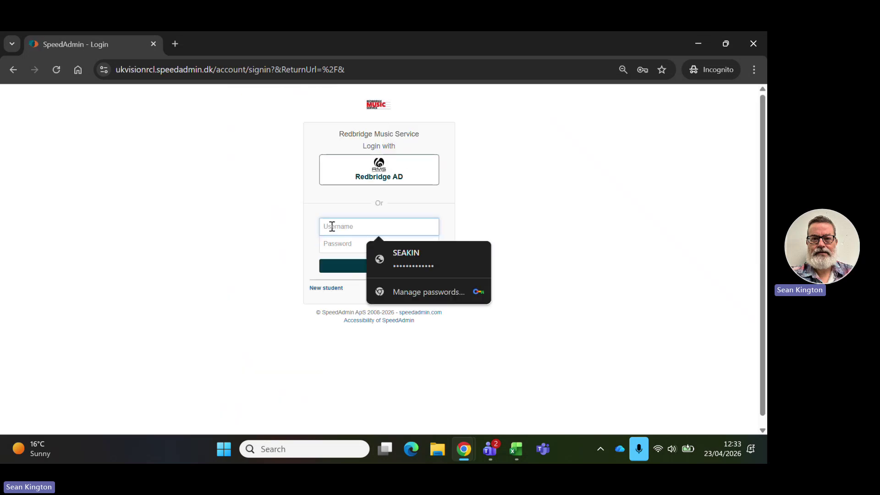
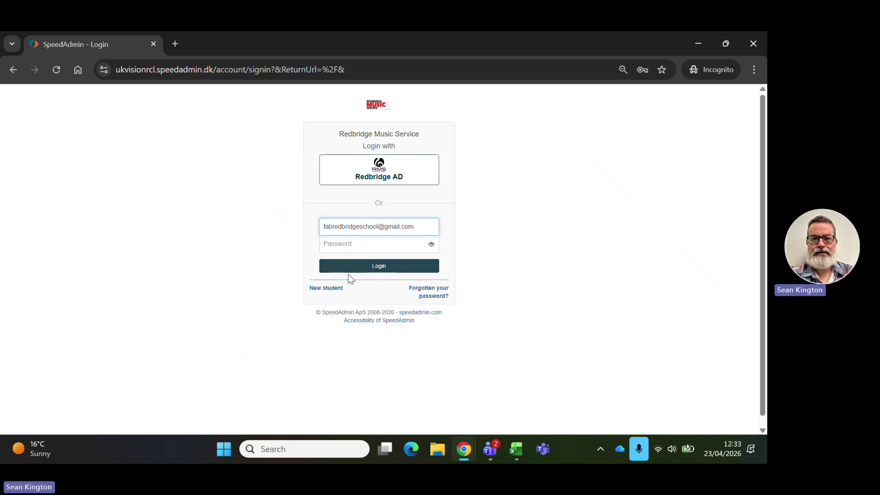
Log in with the school's e-mail address and the account password.
{"action": "left_click", "coordinate": [347, 244]}
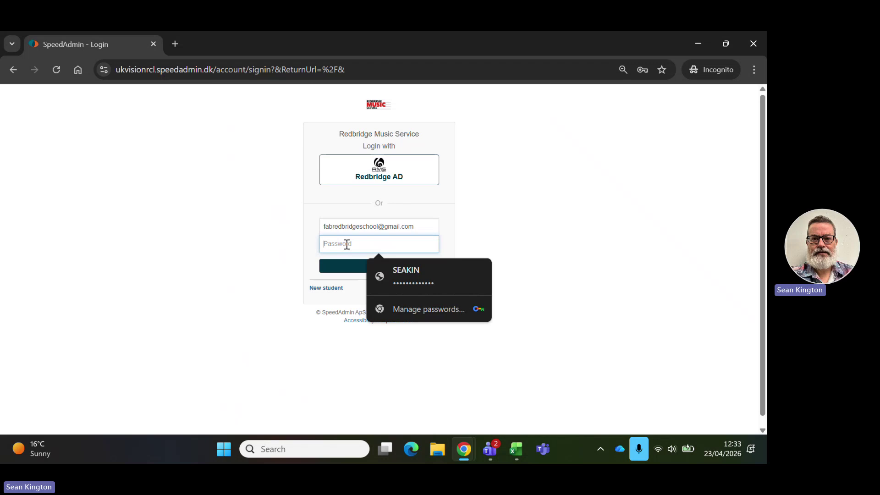
{"action": "type", "text": "•••"}
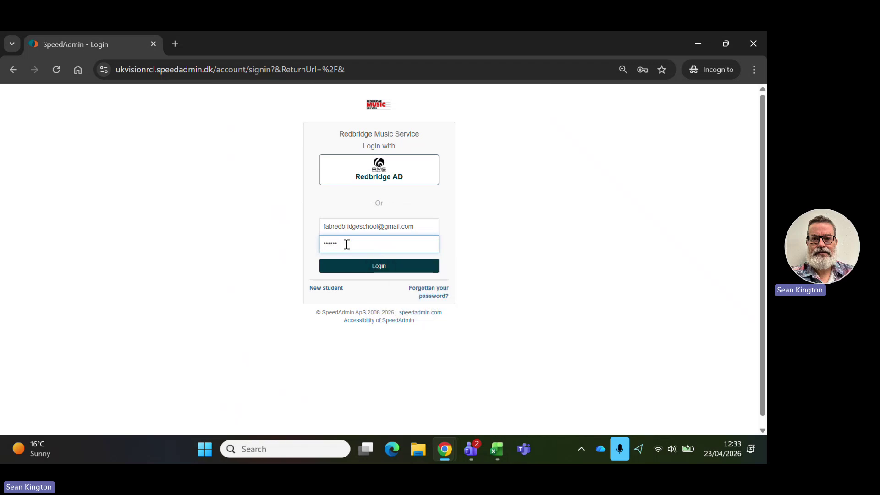
{"action": "type", "text": "••••"}
{"action": "key", "text": "Return"}
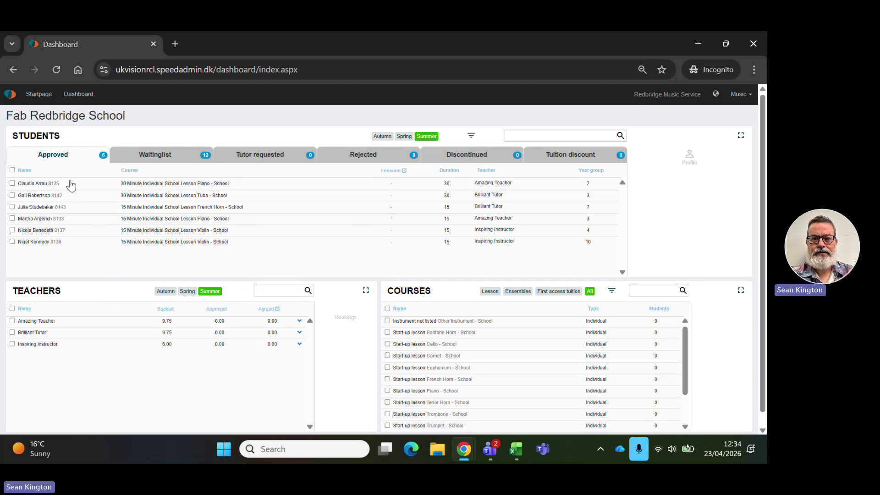
Select the first approved student and view their Assessments tab.
{"action": "left_click", "coordinate": [40, 185]}
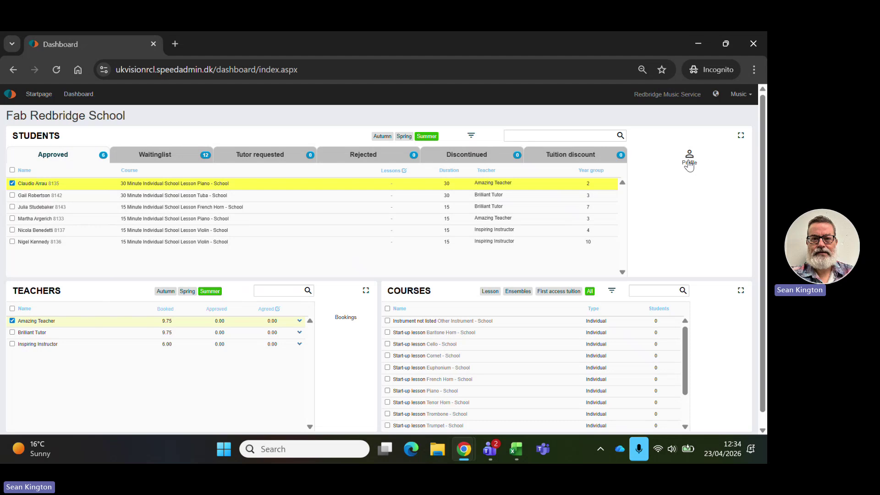
{"action": "left_click", "coordinate": [689, 165]}
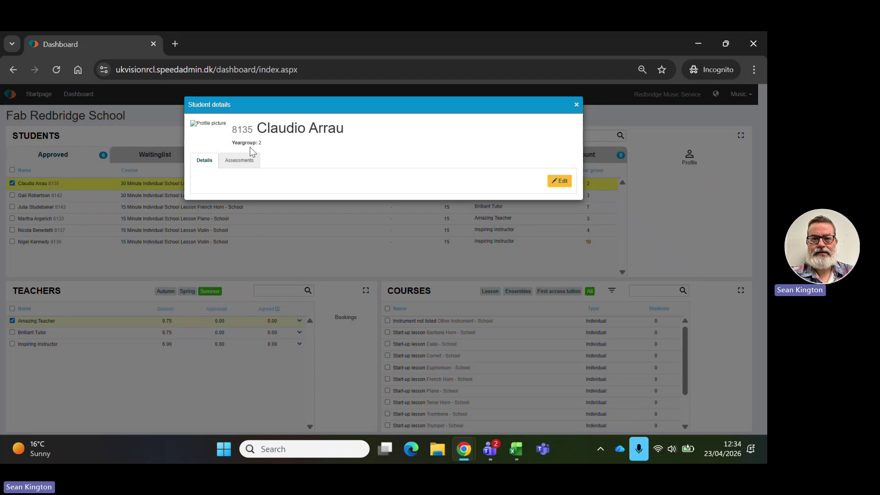
{"action": "left_click", "coordinate": [240, 163]}
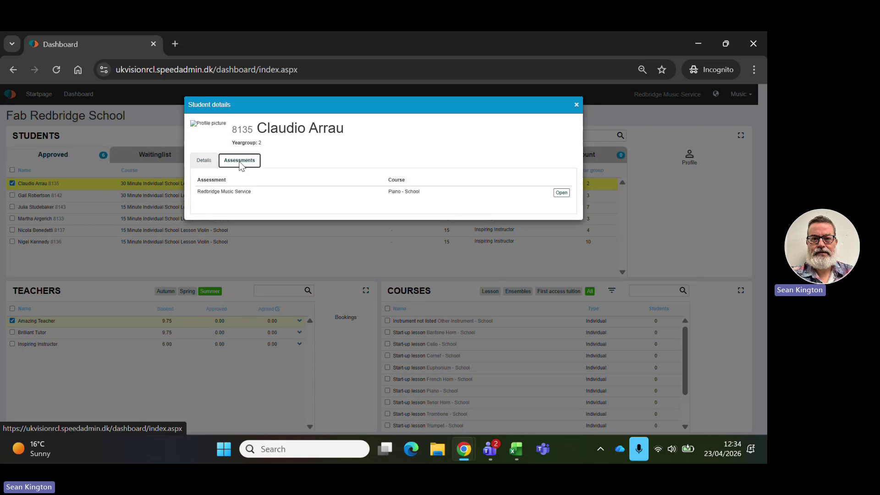
Open and read through the student's 2025/26 Piano annual report from Redbridge Music Service.
{"action": "left_click", "coordinate": [561, 194]}
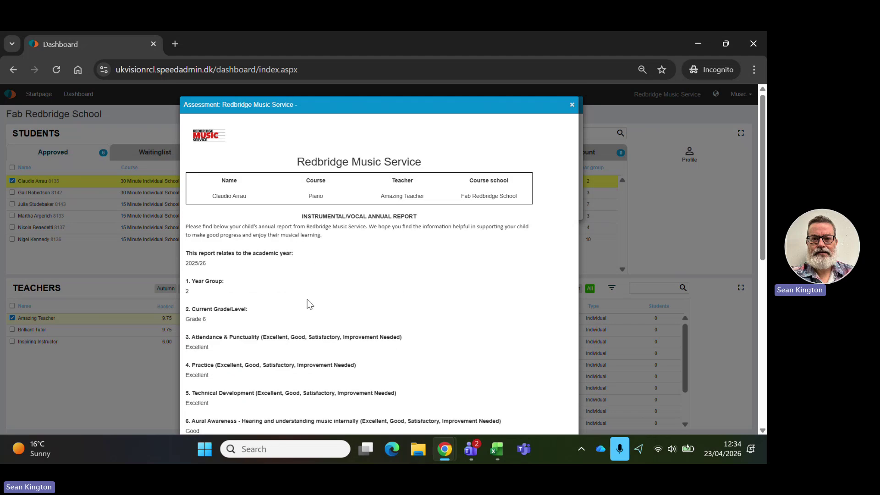
{"action": "scroll", "coordinate": [309, 305], "scroll_direction": "down", "scroll_amount": 2}
{"action": "scroll", "coordinate": [309, 306], "scroll_direction": "down", "scroll_amount": 1}
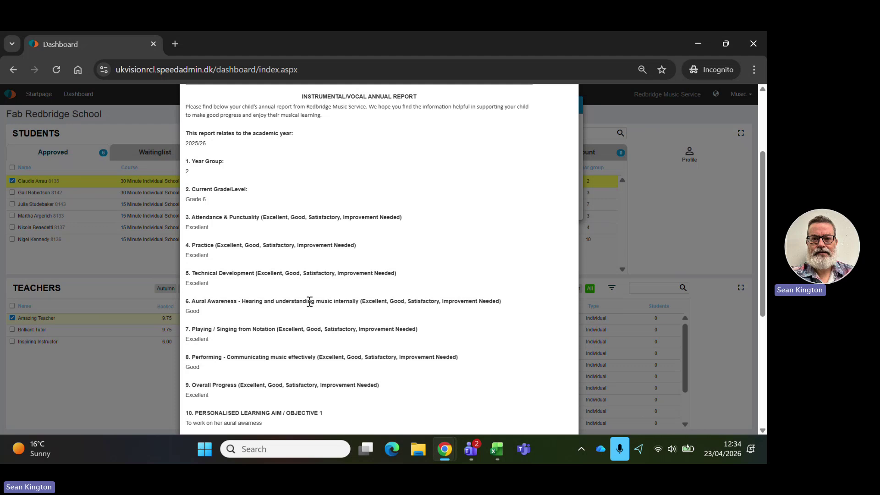
{"action": "scroll", "coordinate": [290, 257], "scroll_direction": "down", "scroll_amount": 2}
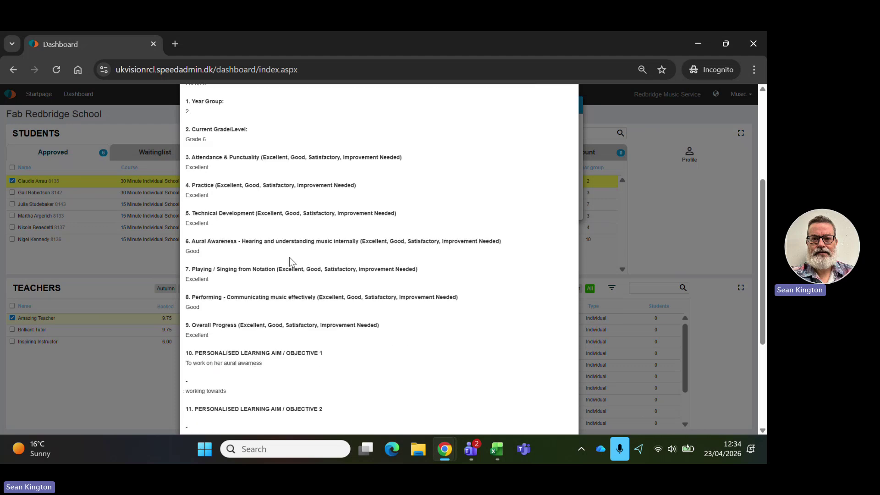
{"action": "scroll", "coordinate": [290, 262], "scroll_direction": "down", "scroll_amount": 2}
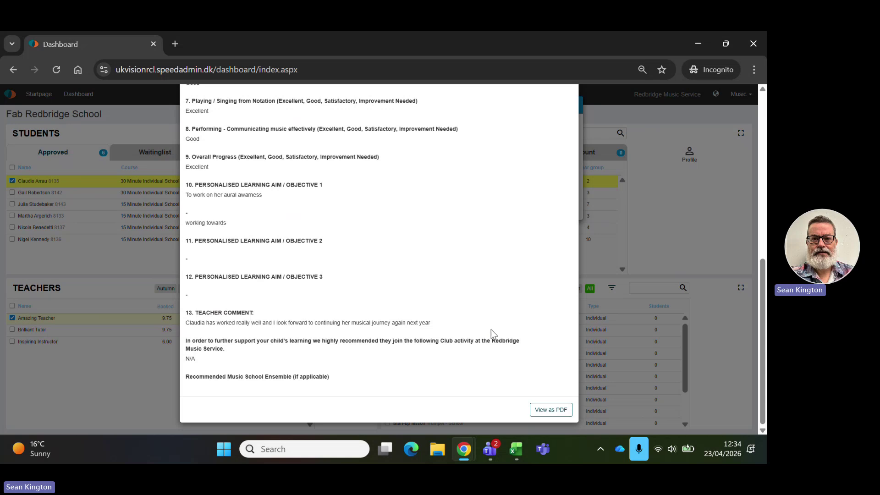
{"action": "scroll", "coordinate": [491, 321], "scroll_direction": "up", "scroll_amount": 10}
{"action": "scroll", "coordinate": [581, 215], "scroll_direction": "up", "scroll_amount": 2}
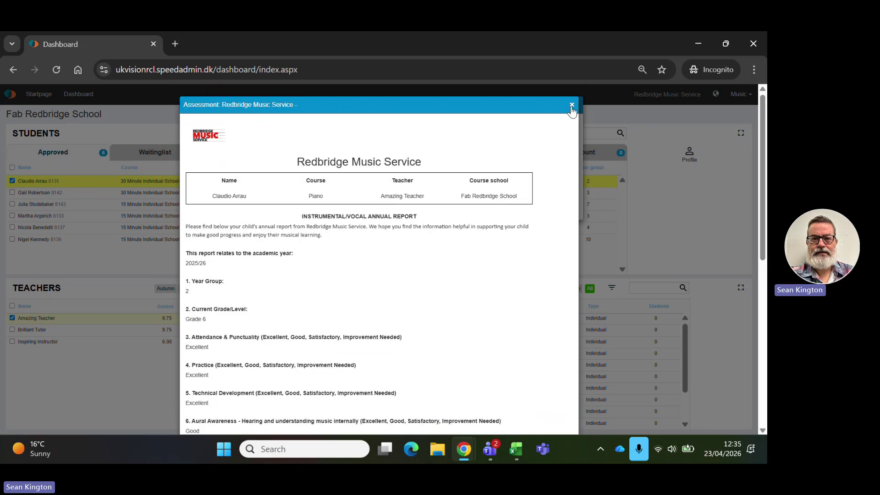
Close the report and student details, untick the piano student, and filter to Brilliant Tutor.
{"action": "left_click", "coordinate": [572, 105]}
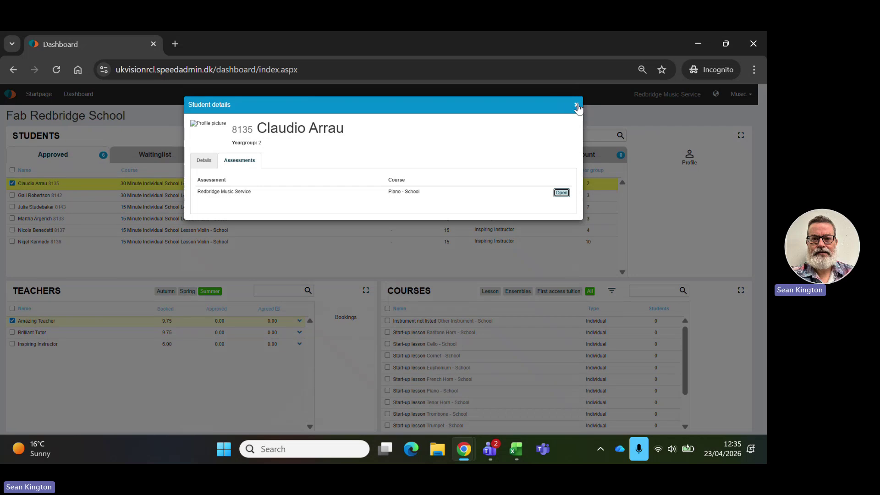
{"action": "left_click", "coordinate": [577, 106]}
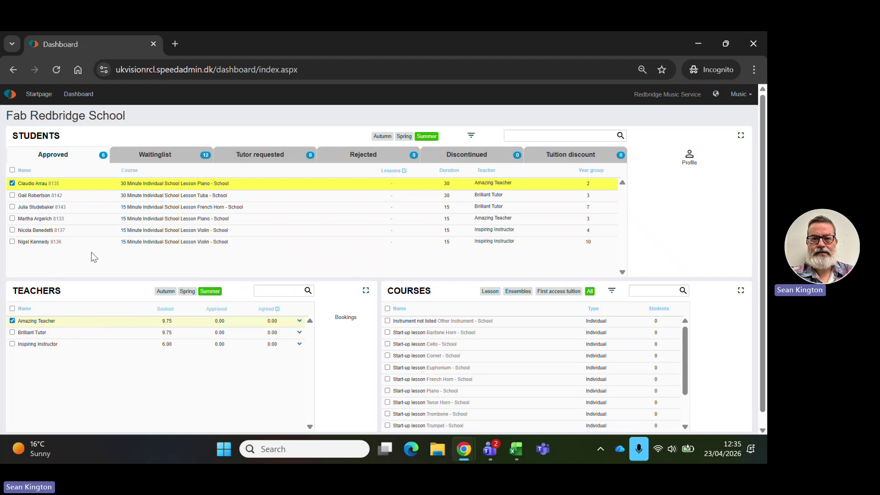
{"action": "left_click", "coordinate": [39, 184]}
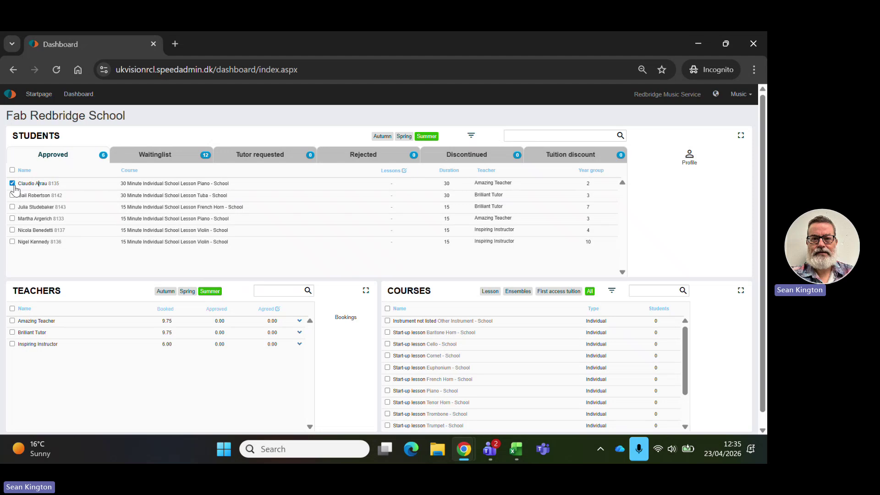
{"action": "left_click", "coordinate": [31, 333]}
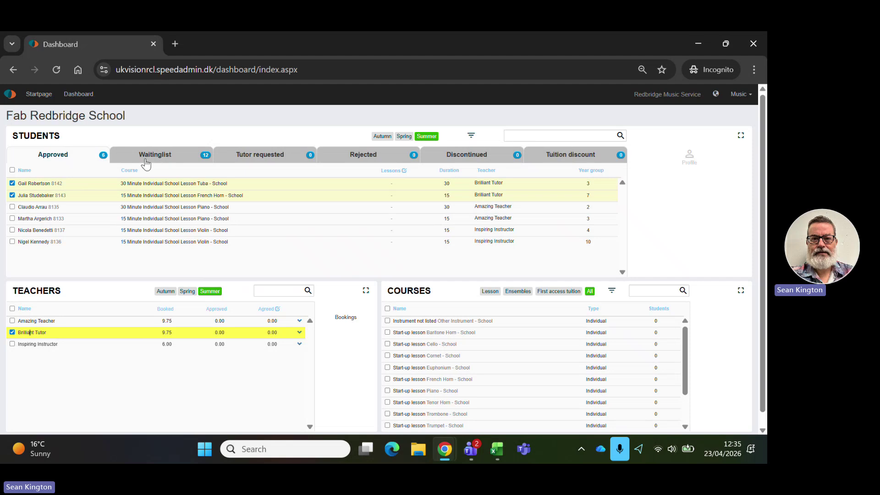
{"action": "left_click", "coordinate": [351, 322]}
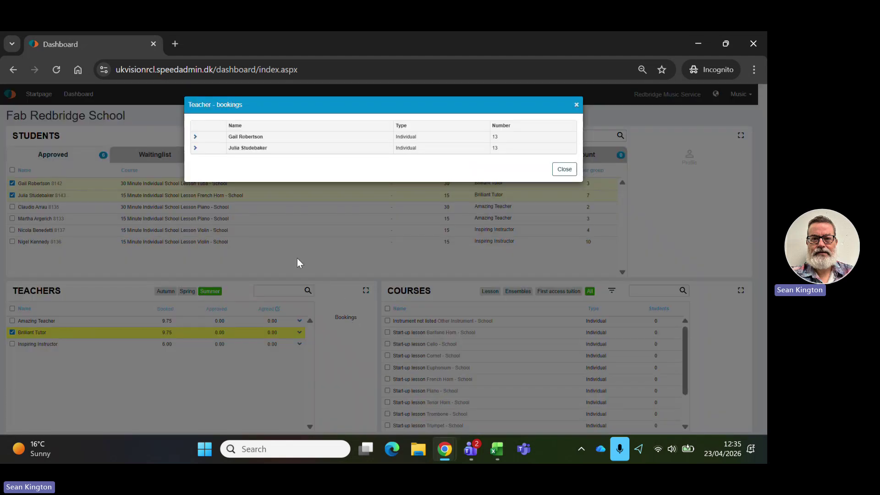
{"action": "left_click", "coordinate": [196, 137]}
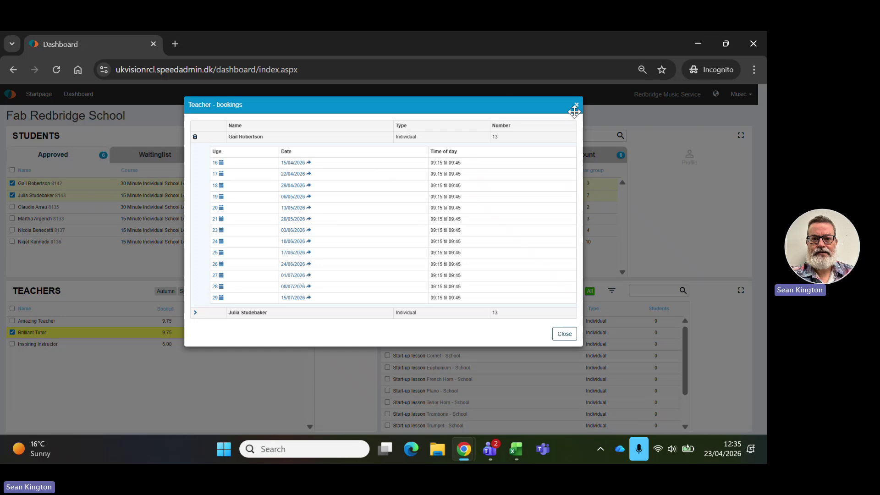
{"action": "left_click", "coordinate": [577, 106]}
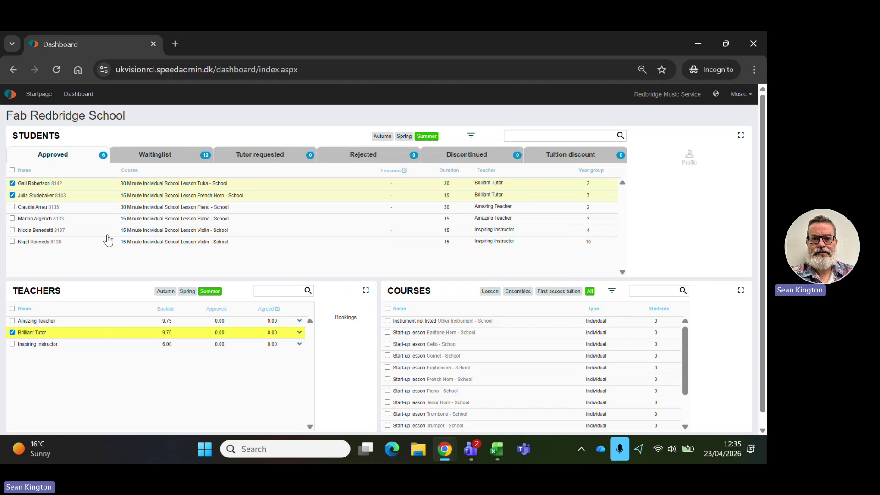
Show the Waitinglist tab and scroll through the 12 waiting students' courses.
{"action": "left_click", "coordinate": [163, 159]}
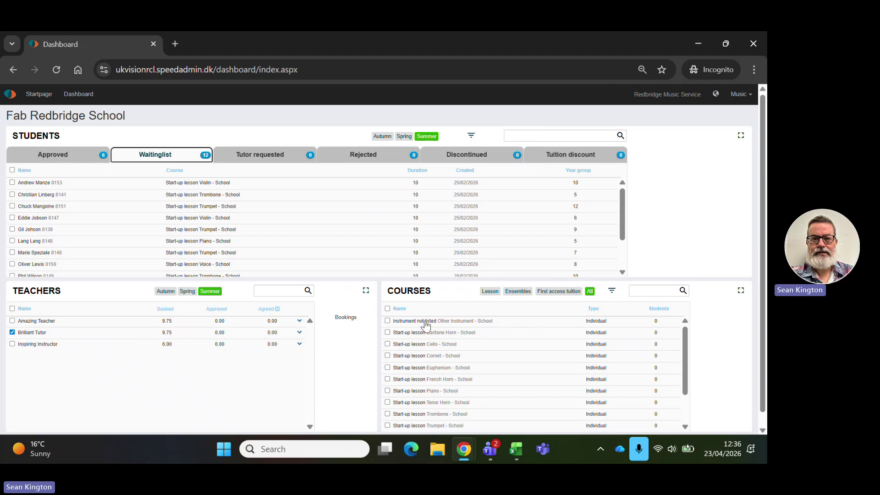
{"action": "scroll", "coordinate": [428, 334], "scroll_direction": "down", "scroll_amount": 2}
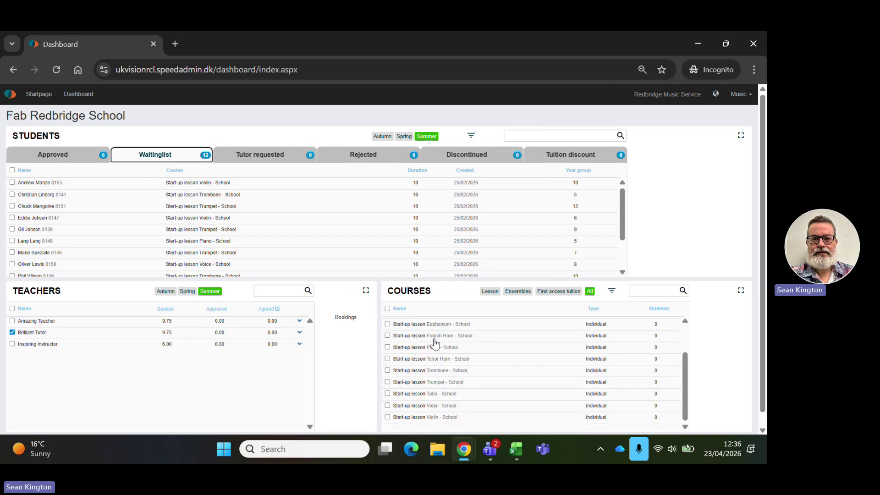
{"action": "scroll", "coordinate": [435, 343], "scroll_direction": "down", "scroll_amount": 1}
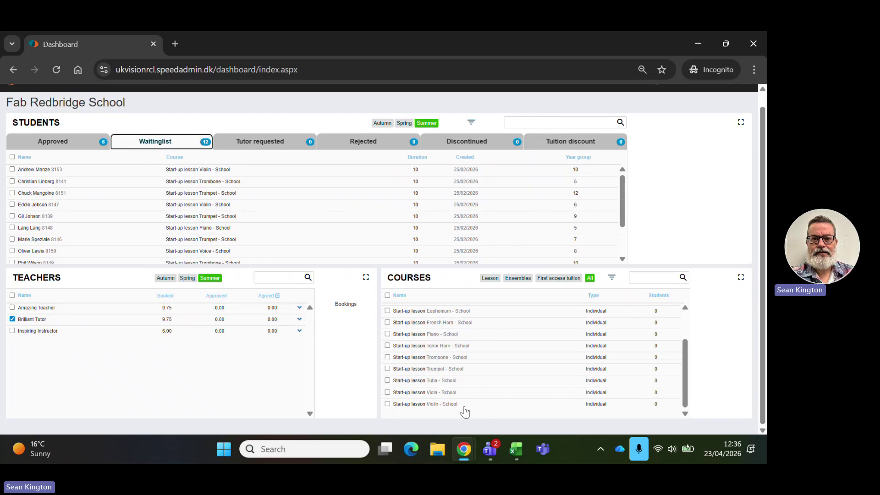
{"action": "scroll", "coordinate": [463, 411], "scroll_direction": "up", "scroll_amount": 2}
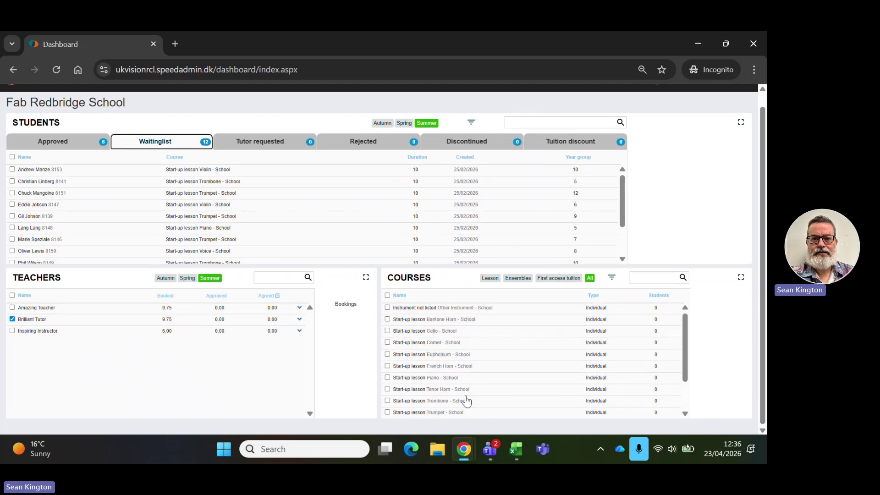
{"action": "scroll", "coordinate": [477, 395], "scroll_direction": "down", "scroll_amount": 2}
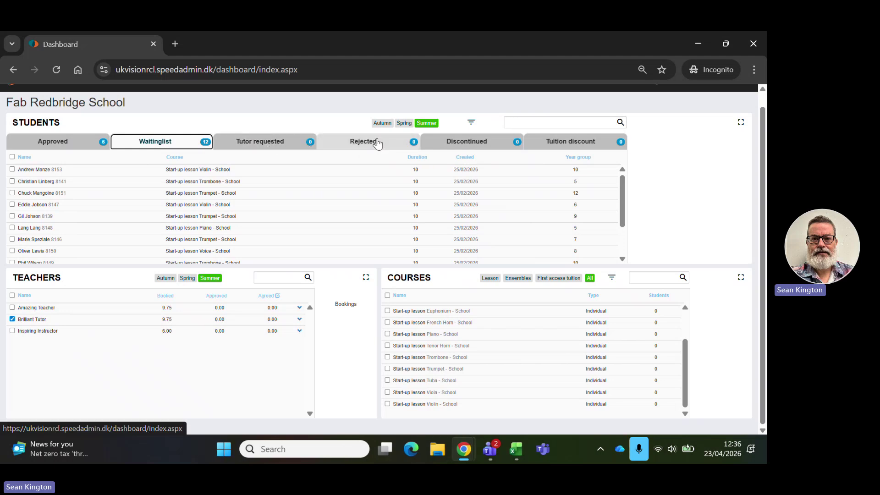
Show discontinued students and cycle the dashboard through Autumn, Summer and then Spring terms.
{"action": "left_click", "coordinate": [476, 147]}
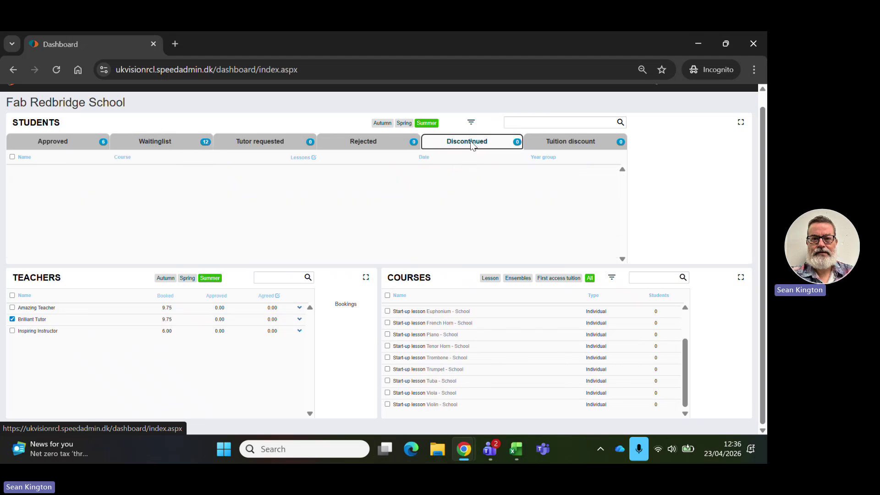
{"action": "left_click", "coordinate": [377, 127]}
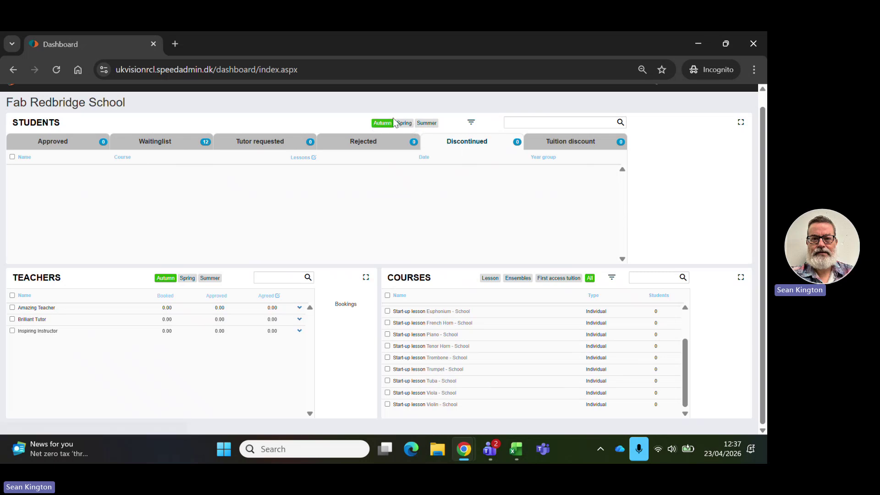
{"action": "left_click", "coordinate": [435, 125]}
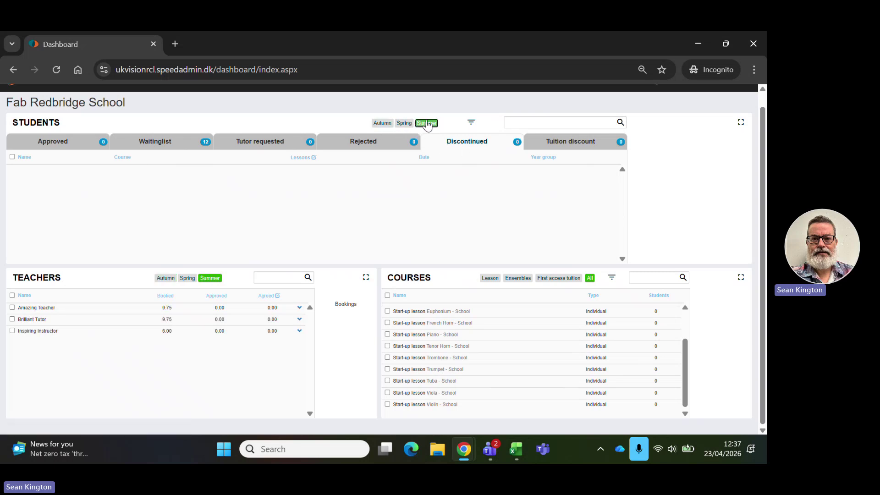
{"action": "left_click", "coordinate": [405, 123]}
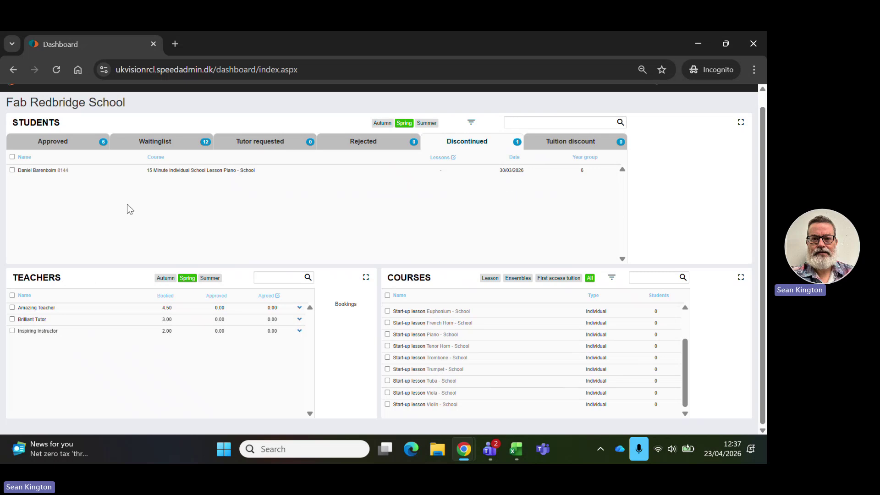
Check the Spring Approved and Waitinglist tabs, ending on the six approved students.
{"action": "scroll", "coordinate": [125, 208], "scroll_direction": "up", "scroll_amount": 1}
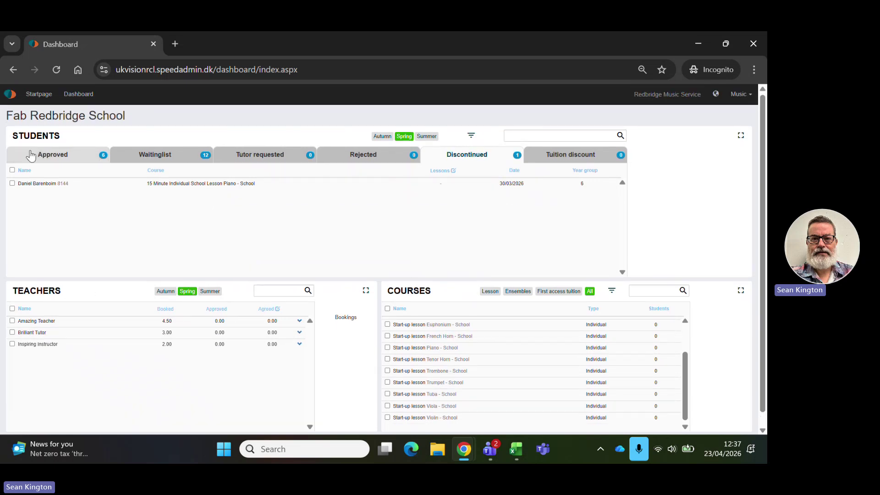
{"action": "left_click", "coordinate": [43, 159]}
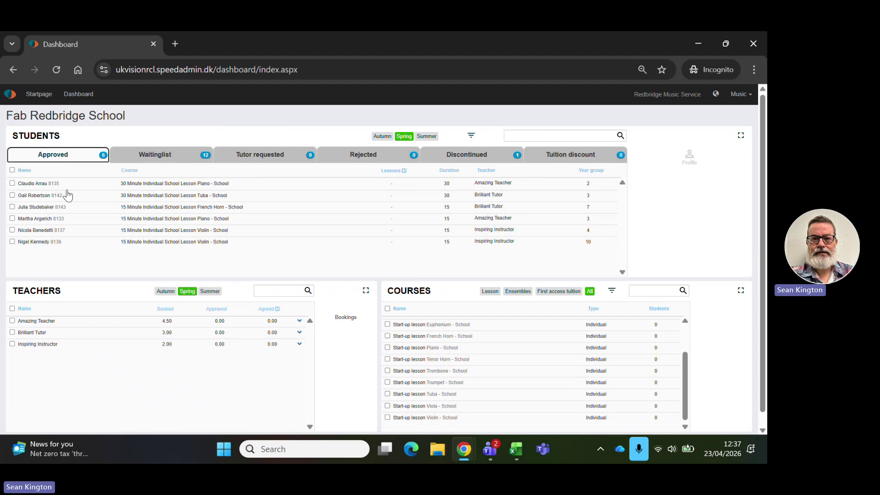
{"action": "left_click", "coordinate": [174, 154]}
{"action": "left_click", "coordinate": [74, 158]}
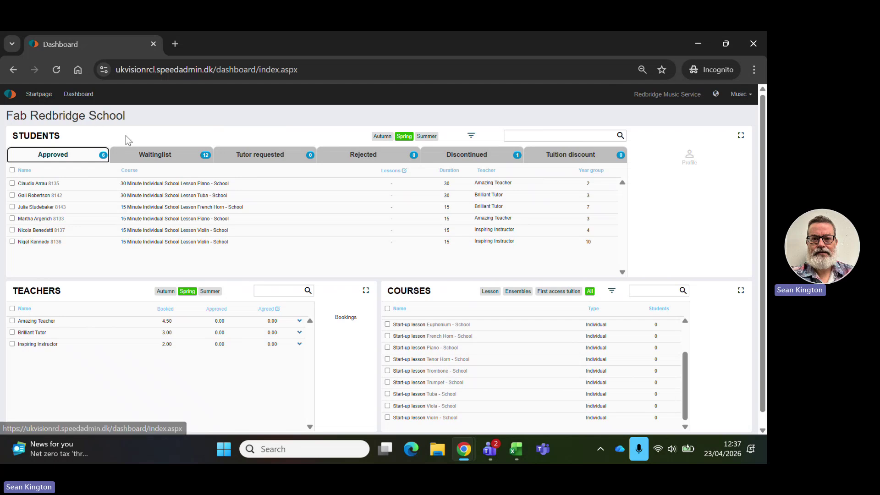
Go to the Startpage and open the DBS information list.
{"action": "left_click", "coordinate": [37, 98]}
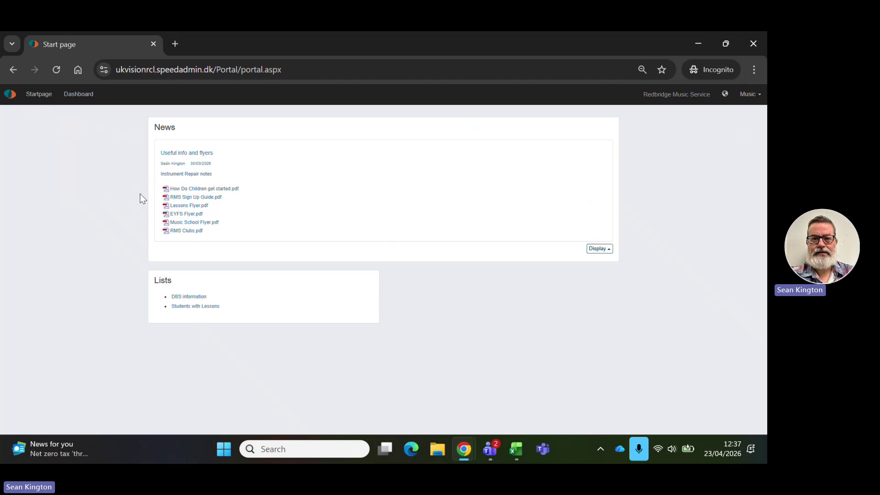
{"action": "left_click", "coordinate": [188, 298]}
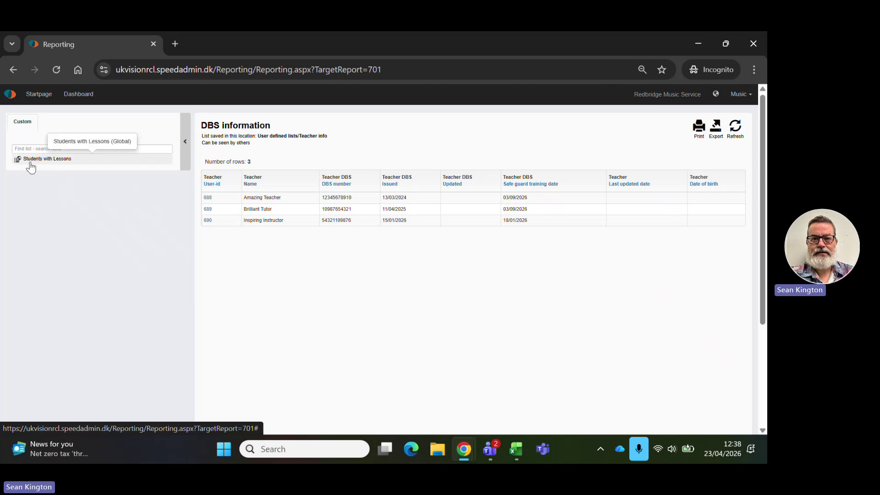
Open the Students with Lessons report and the first listed student's record.
{"action": "left_click", "coordinate": [31, 161]}
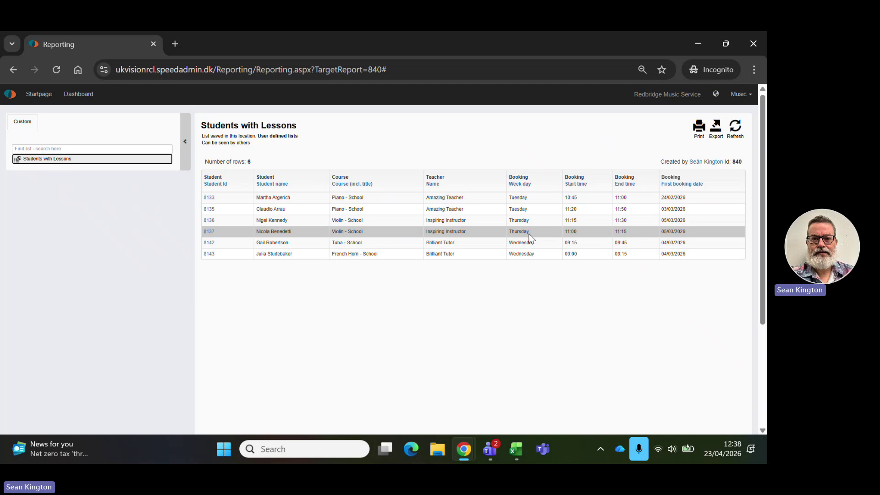
{"action": "left_click", "coordinate": [208, 198]}
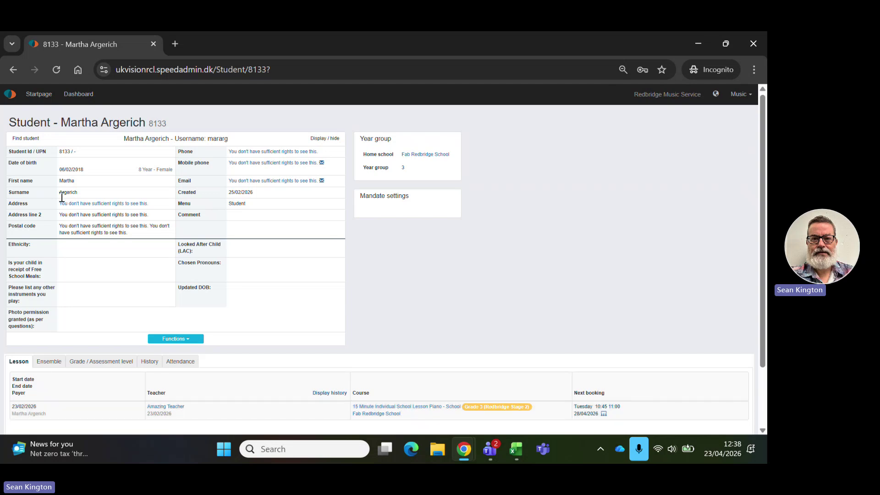
Open the second student's record and view its Grade, Ensemble, History and Attendance tabs.
{"action": "left_click", "coordinate": [14, 71]}
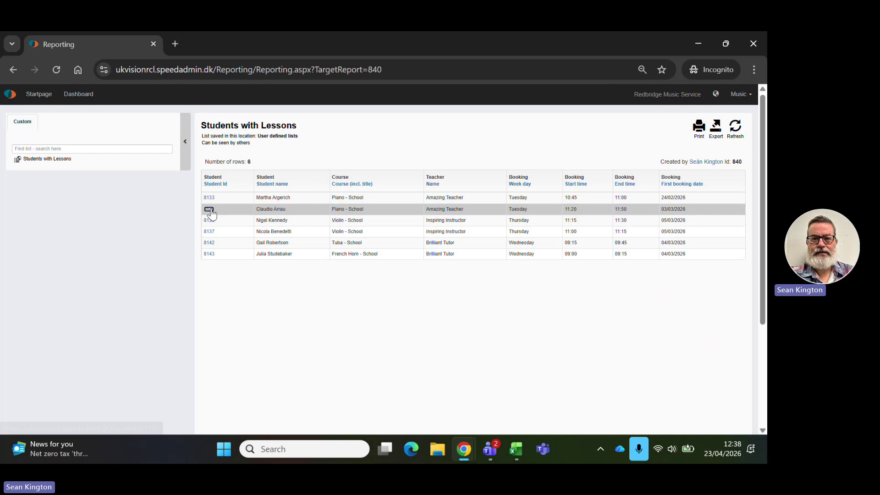
{"action": "left_click", "coordinate": [210, 210]}
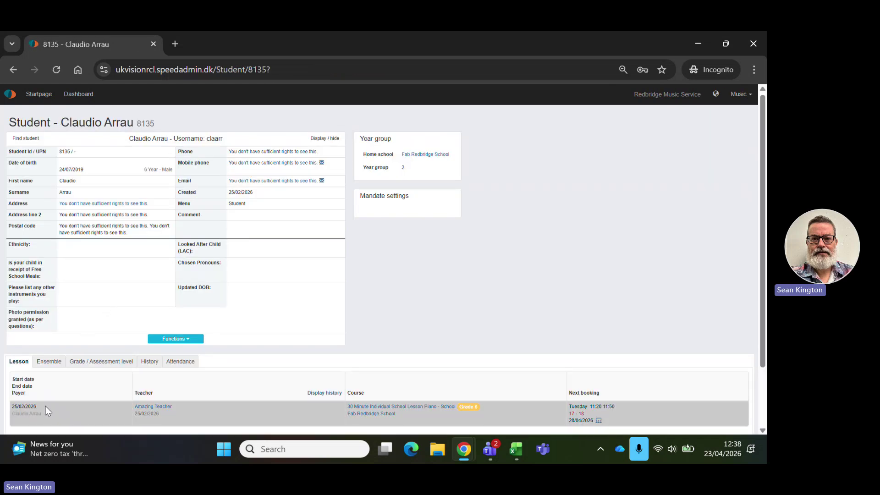
{"action": "scroll", "coordinate": [69, 365], "scroll_direction": "down", "scroll_amount": 2}
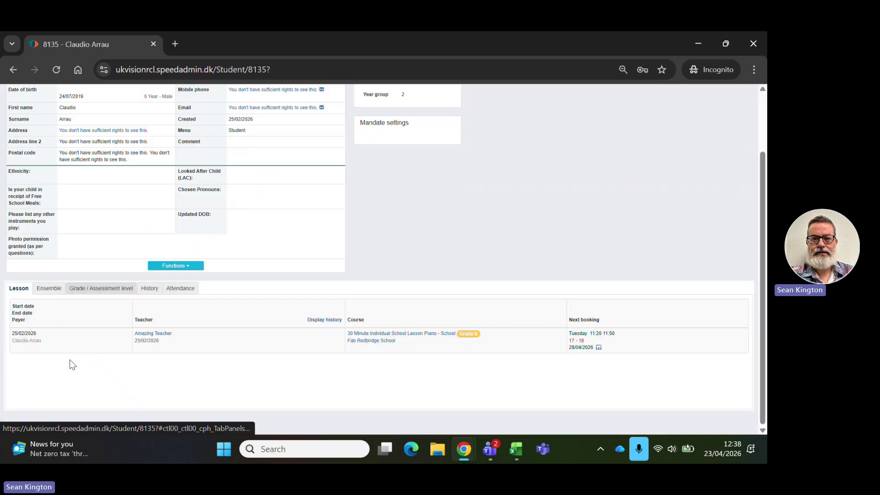
{"action": "left_click", "coordinate": [100, 289]}
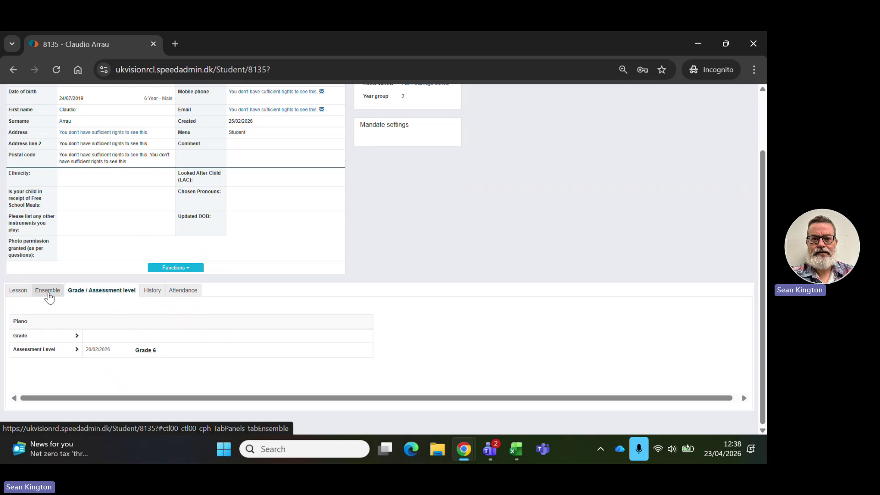
{"action": "left_click", "coordinate": [49, 293]}
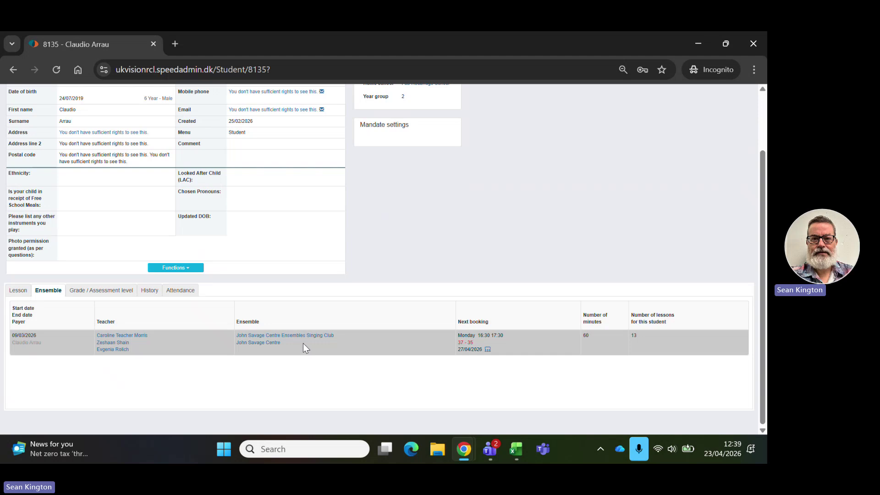
{"action": "left_click", "coordinate": [147, 291]}
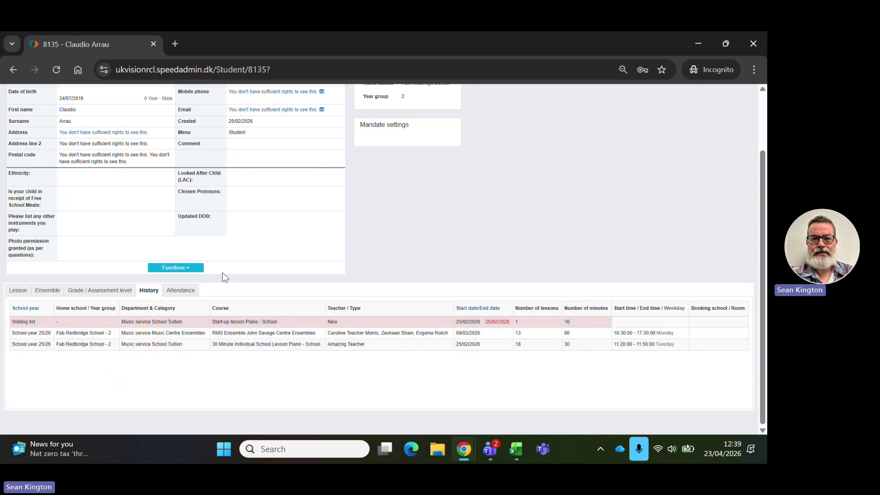
{"action": "scroll", "coordinate": [222, 273], "scroll_direction": "up", "scroll_amount": 2}
{"action": "left_click", "coordinate": [182, 362]}
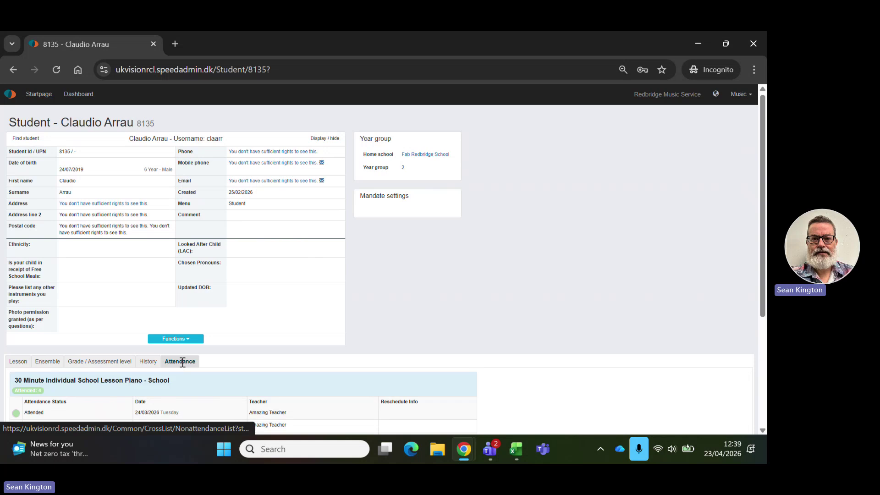
{"action": "scroll", "coordinate": [313, 342], "scroll_direction": "down", "scroll_amount": 4}
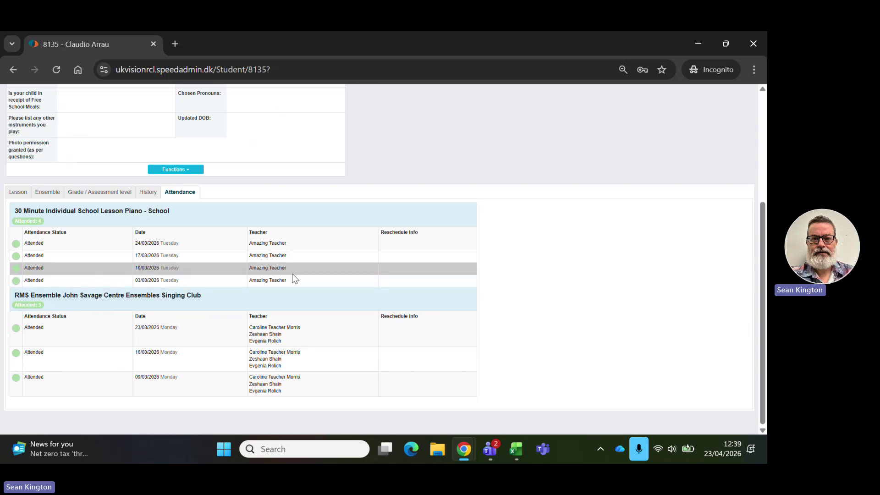
{"action": "scroll", "coordinate": [295, 279], "scroll_direction": "up", "scroll_amount": 4}
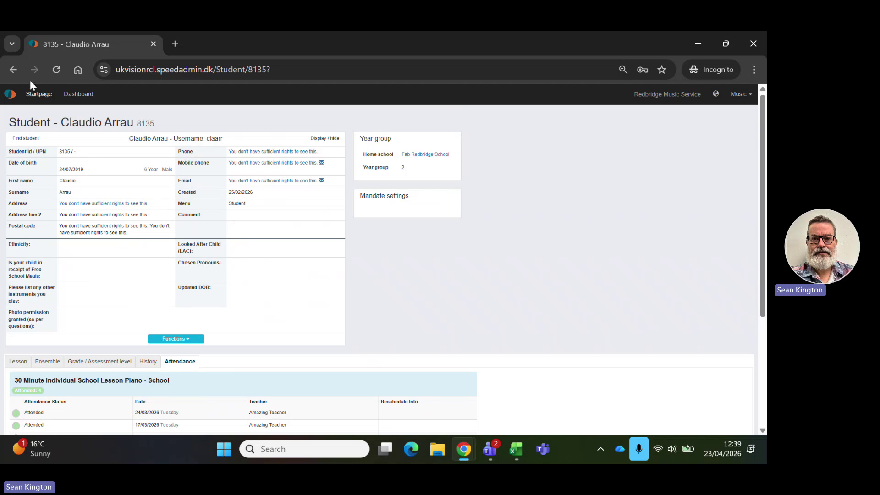
Return to the Startpage from the top navigation bar.
{"action": "left_click", "coordinate": [33, 97]}
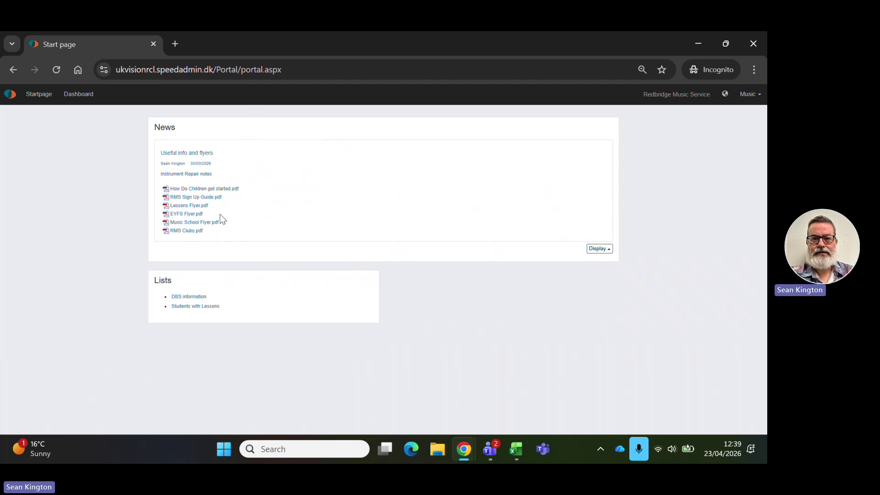
Open 'How Do Children get started.pdf', read through the waiting-list flyer, then return to the Start page.
{"action": "left_click", "coordinate": [223, 190]}
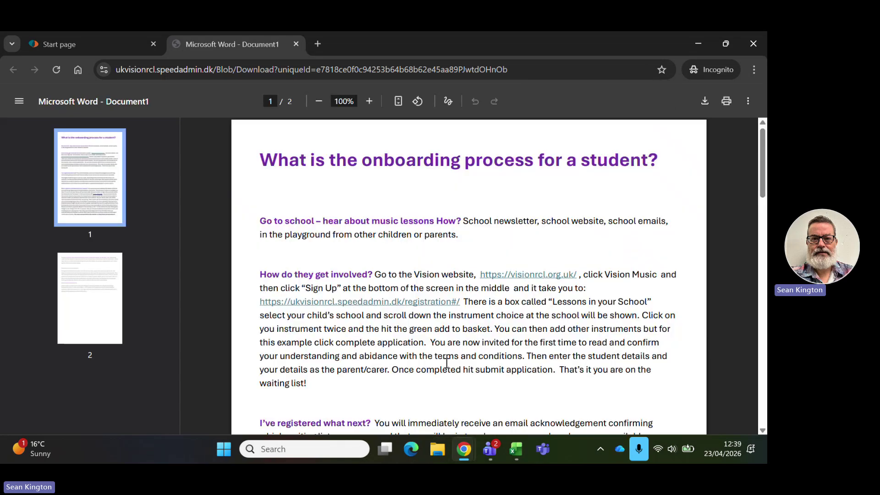
{"action": "scroll", "coordinate": [439, 342], "scroll_direction": "down", "scroll_amount": 1}
{"action": "scroll", "coordinate": [439, 341], "scroll_direction": "down", "scroll_amount": 3}
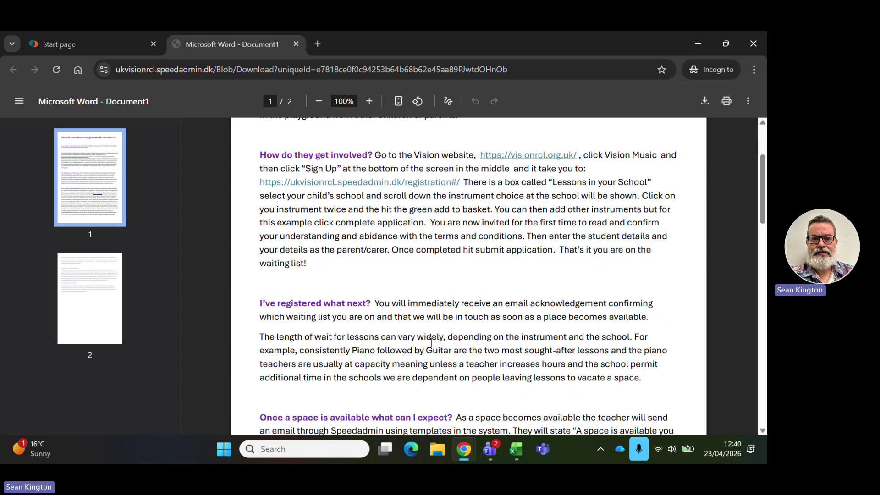
{"action": "scroll", "coordinate": [431, 342], "scroll_direction": "down", "scroll_amount": 5}
{"action": "scroll", "coordinate": [431, 342], "scroll_direction": "down", "scroll_amount": 3}
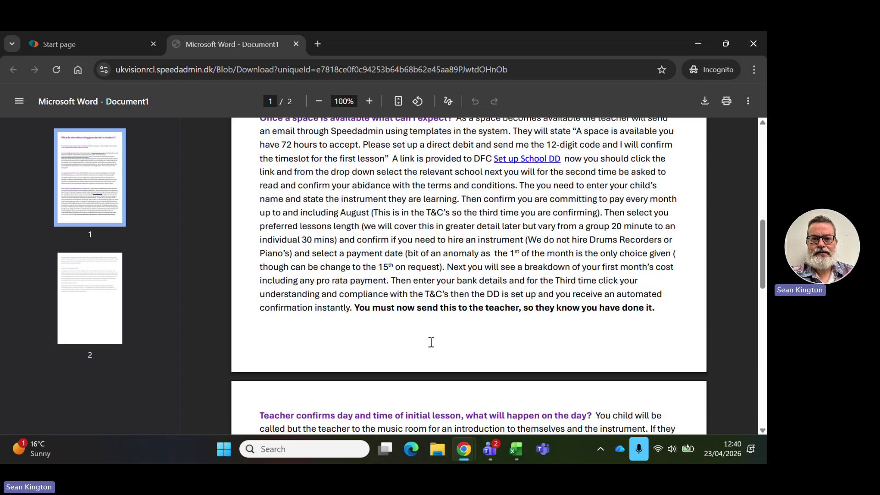
{"action": "scroll", "coordinate": [431, 343], "scroll_direction": "down", "scroll_amount": 2}
{"action": "scroll", "coordinate": [431, 343], "scroll_direction": "up", "scroll_amount": 6}
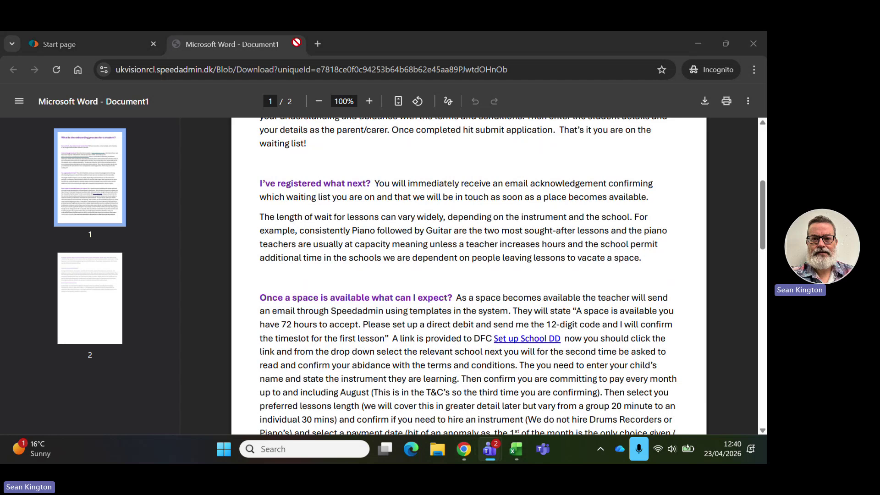
{"action": "left_click", "coordinate": [101, 48]}
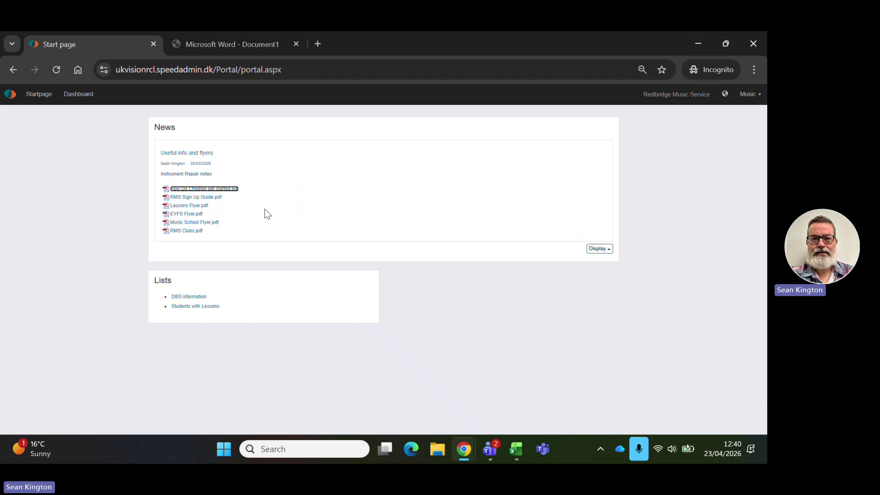
{"action": "left_click", "coordinate": [188, 230]}
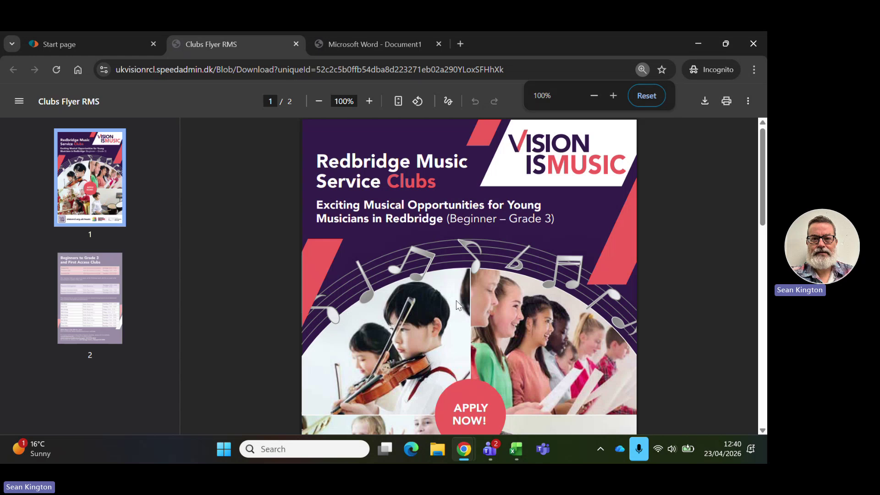
{"action": "scroll", "coordinate": [455, 300], "scroll_direction": "down", "scroll_amount": 6}
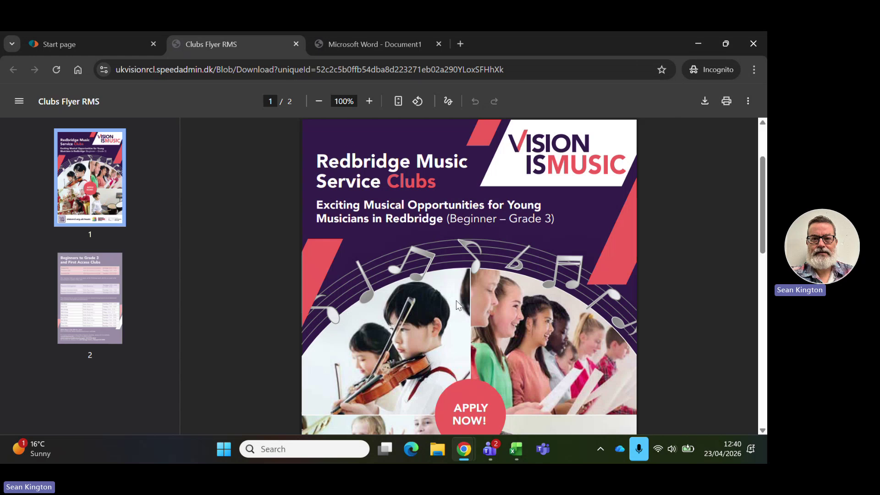
{"action": "scroll", "coordinate": [302, 318], "scroll_direction": "down", "scroll_amount": 6}
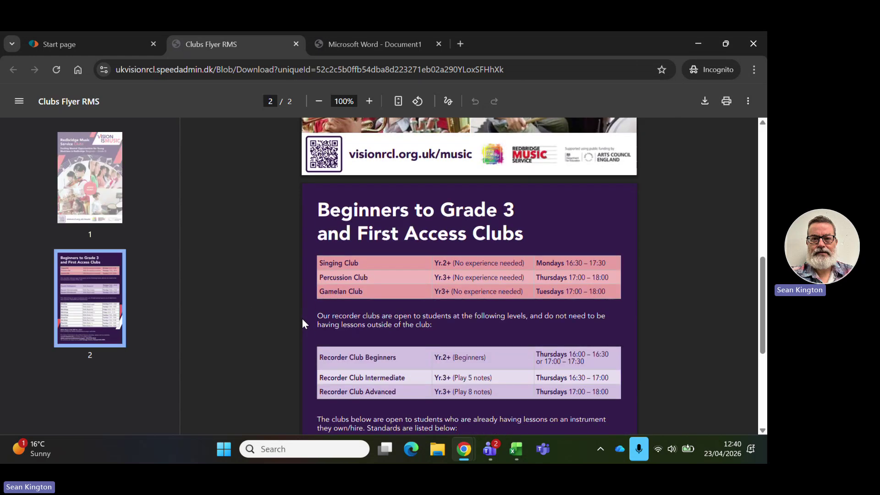
{"action": "scroll", "coordinate": [301, 316], "scroll_direction": "up", "scroll_amount": 8}
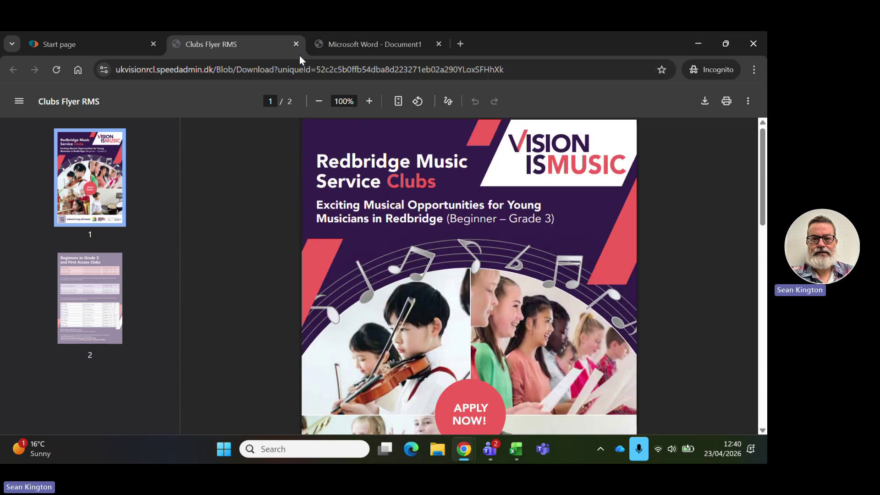
{"action": "left_click", "coordinate": [296, 44]}
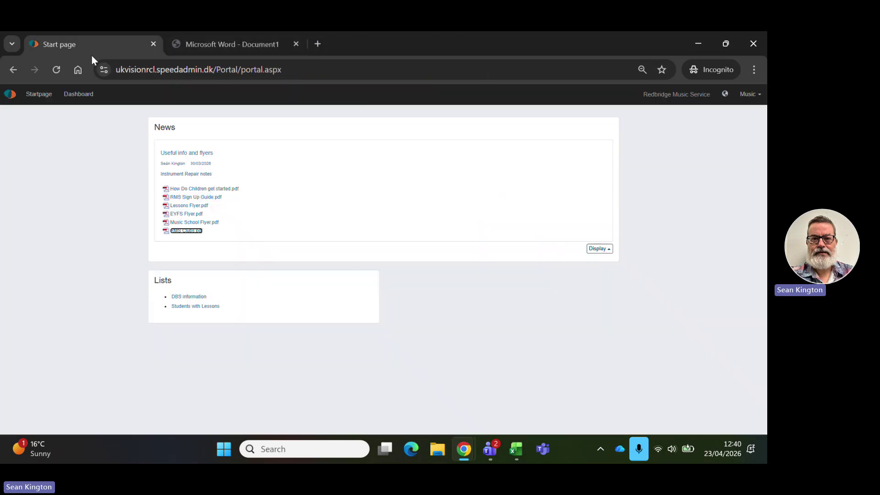